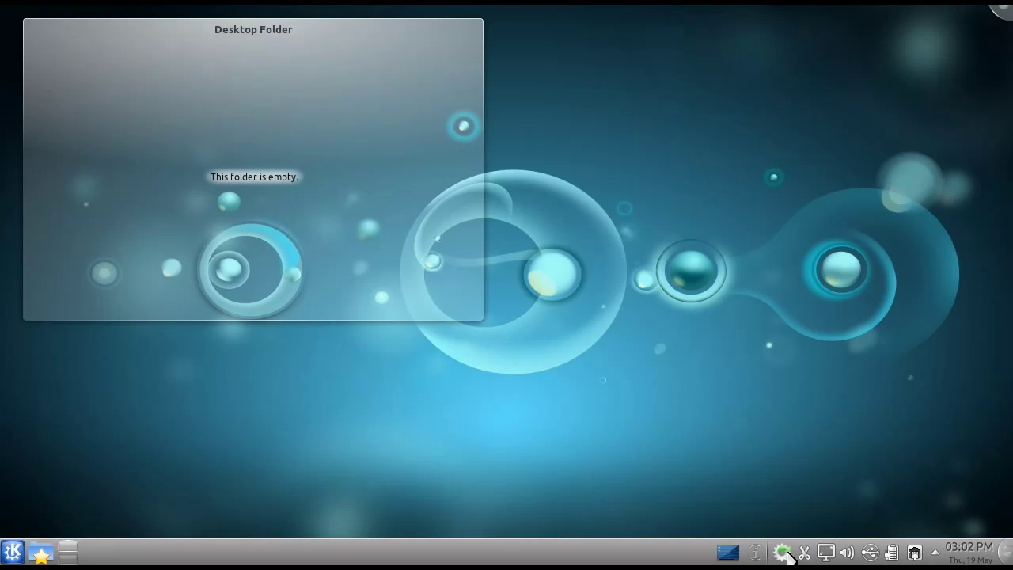
Launch KPackageKit from the system-tray updates icon to review the 96 pending updates
mouse_move(788, 557)
Open the software update manager and scroll the list of 96 selected updates
left_click(788, 554)
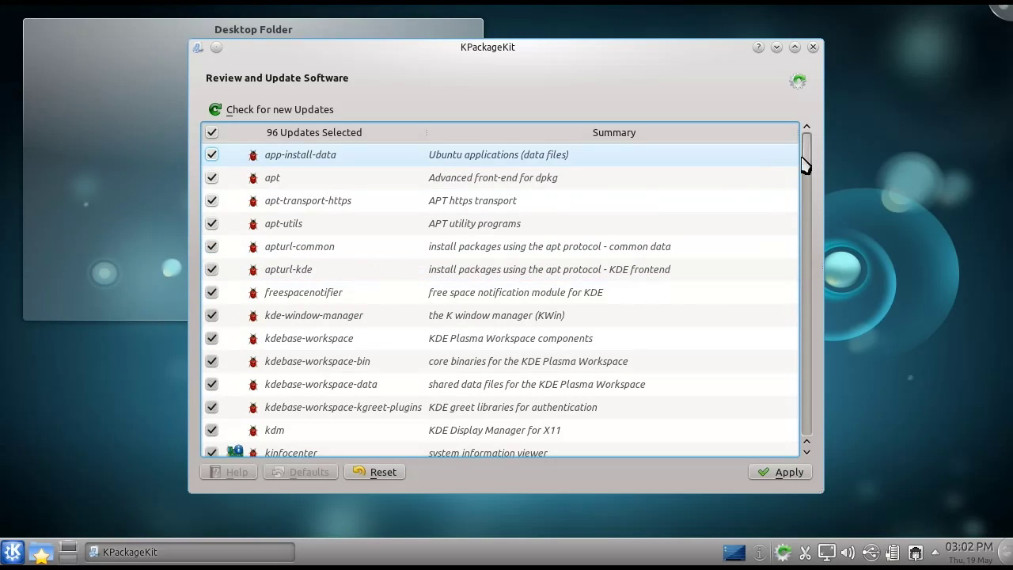
left_click_drag(810, 168, 791, 190)
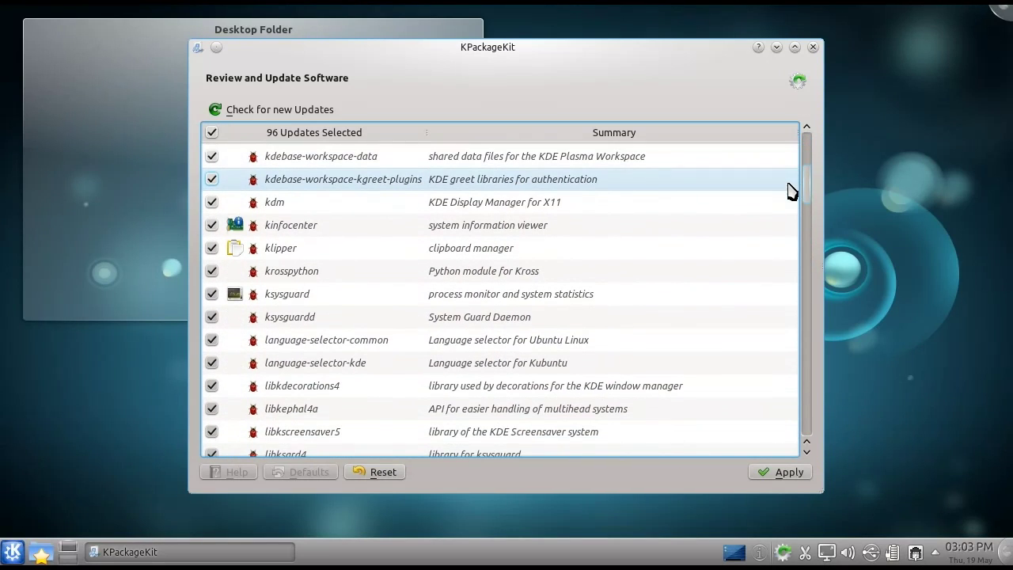
Show the kinfocenter update details and scroll to read its 04/27/11 bug-fix notes
left_click(698, 233)
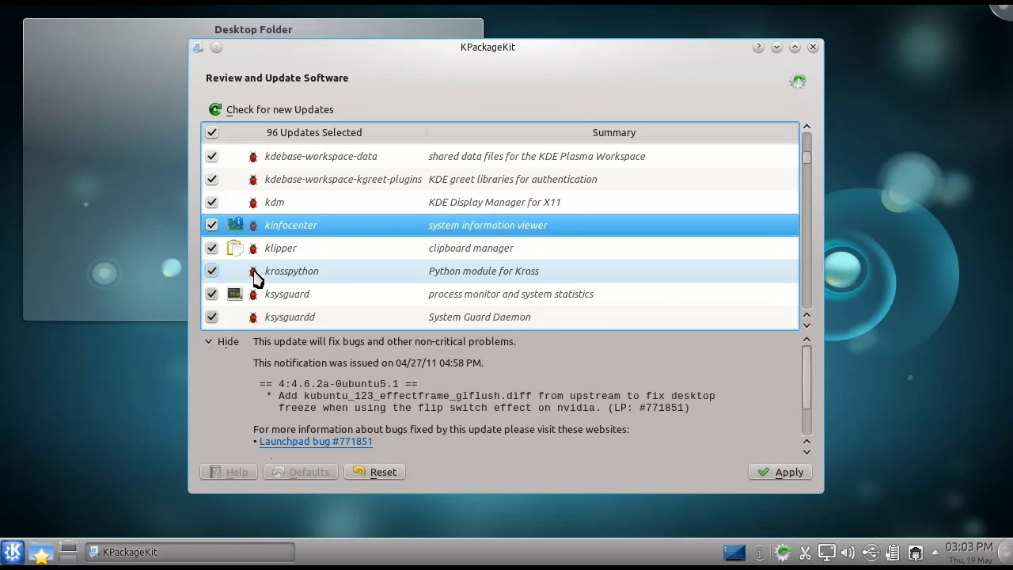
mouse_move(810, 163)
left_mouse_down()
mouse_move(811, 133)
mouse_move(806, 316)
mouse_move(800, 163)
left_mouse_up()
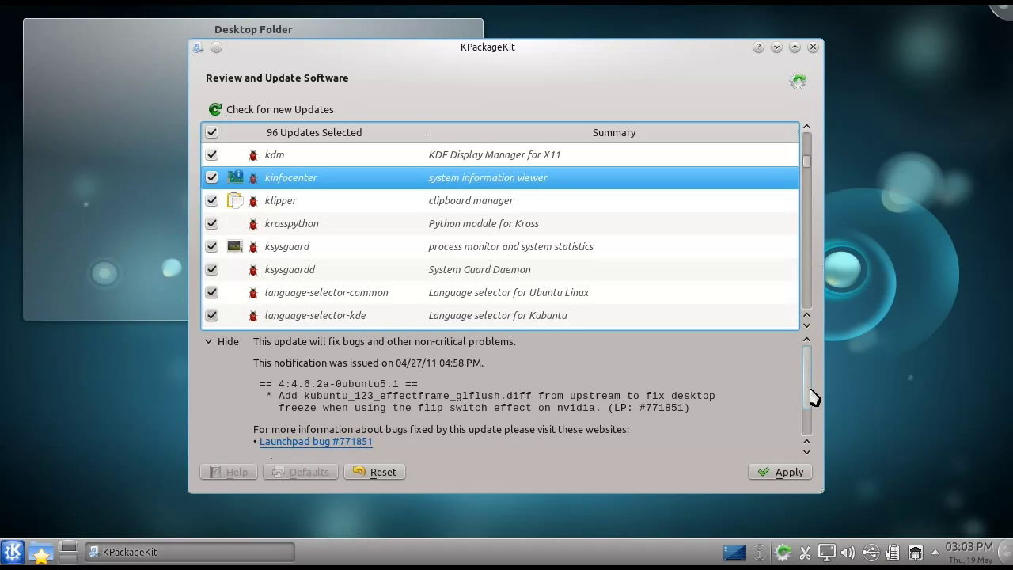
mouse_move(809, 394)
left_mouse_down()
mouse_move(814, 422)
mouse_move(810, 384)
left_mouse_up()
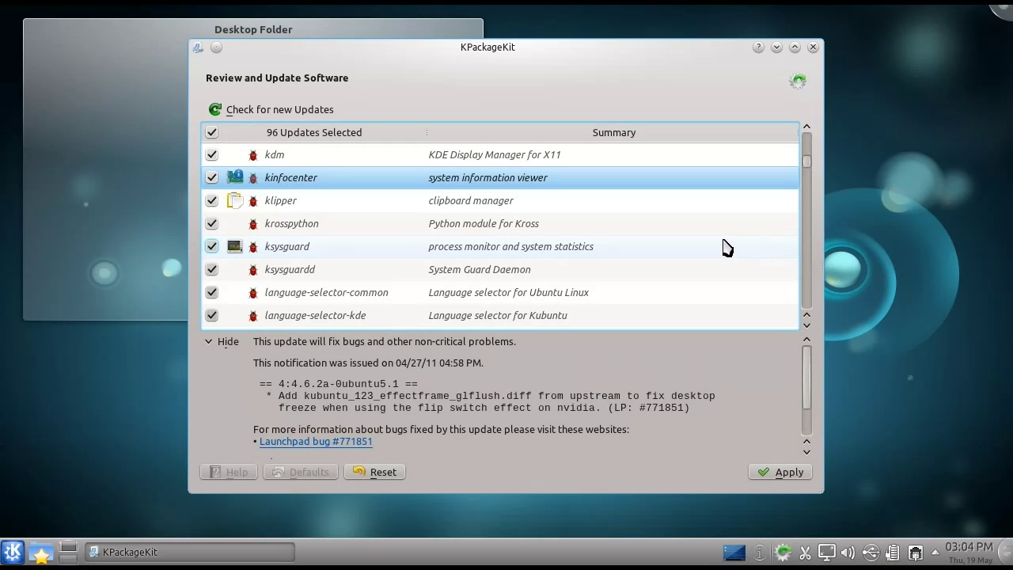
Scroll down the update list and view the plasma-netbook and plymouth update details
scroll(804, 187, "down", 3)
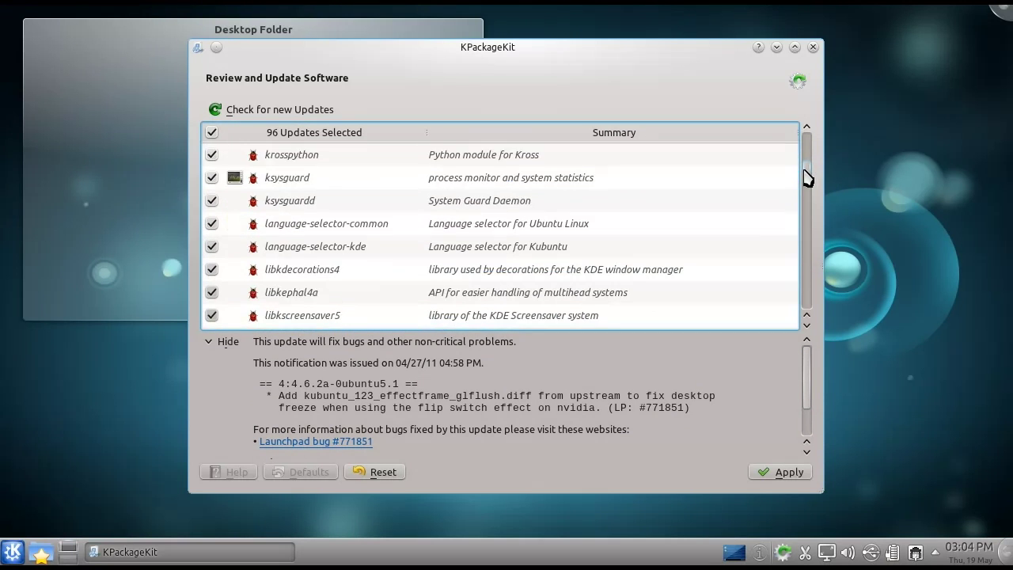
left_click_drag(804, 186, 798, 255)
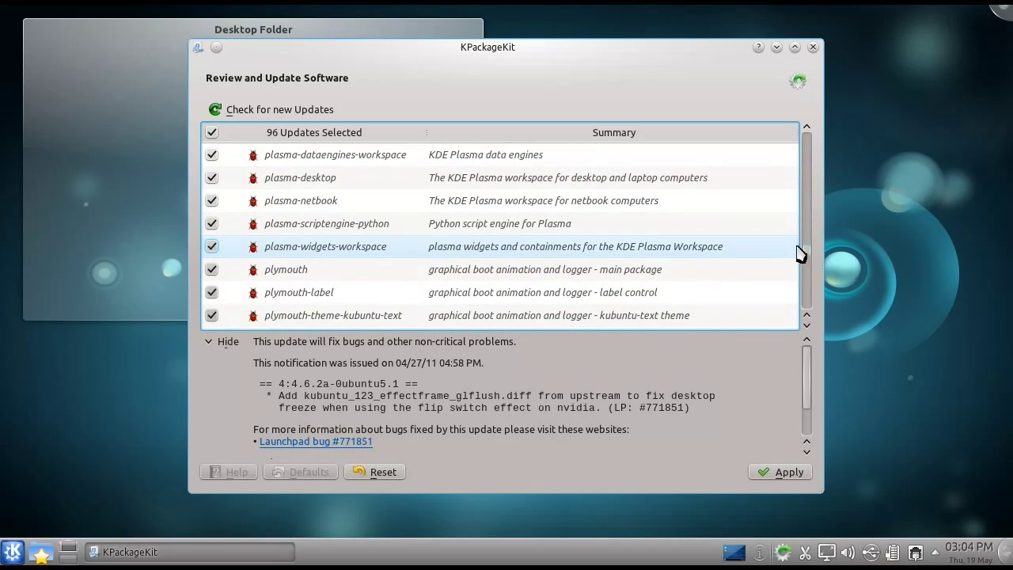
left_click(762, 211)
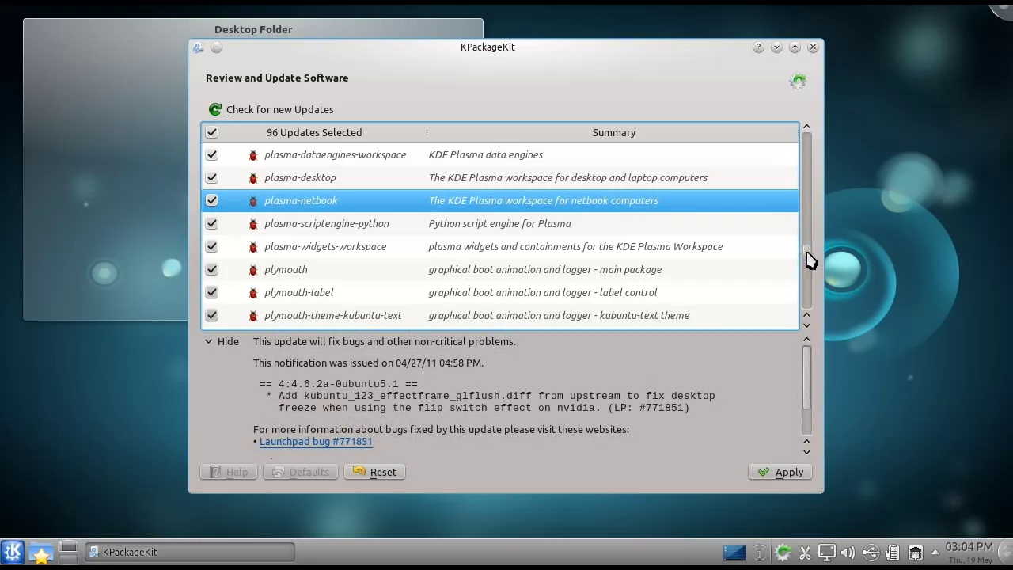
mouse_move(806, 252)
left_mouse_down()
mouse_move(807, 287)
mouse_move(807, 262)
left_mouse_up()
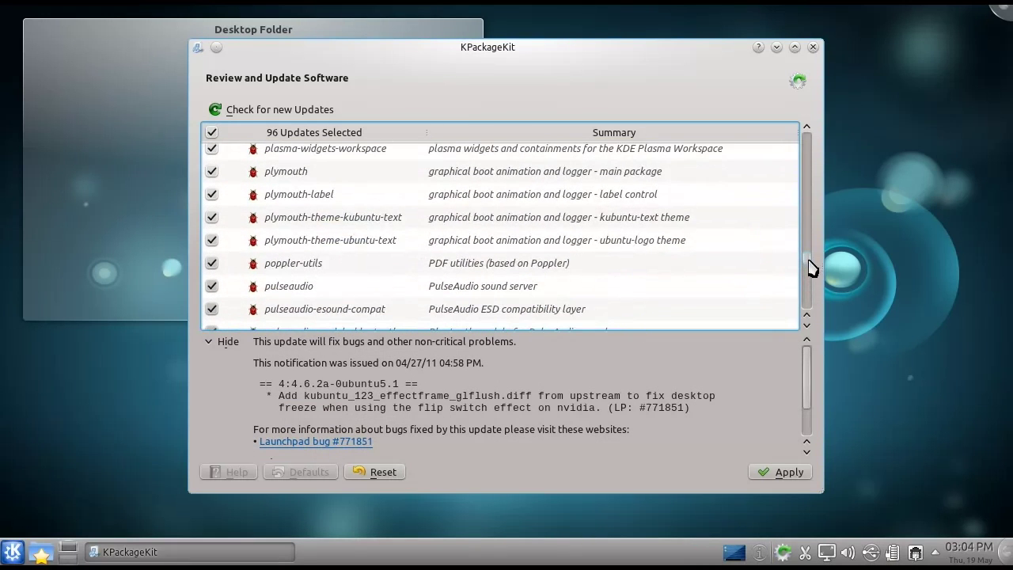
left_click(762, 178)
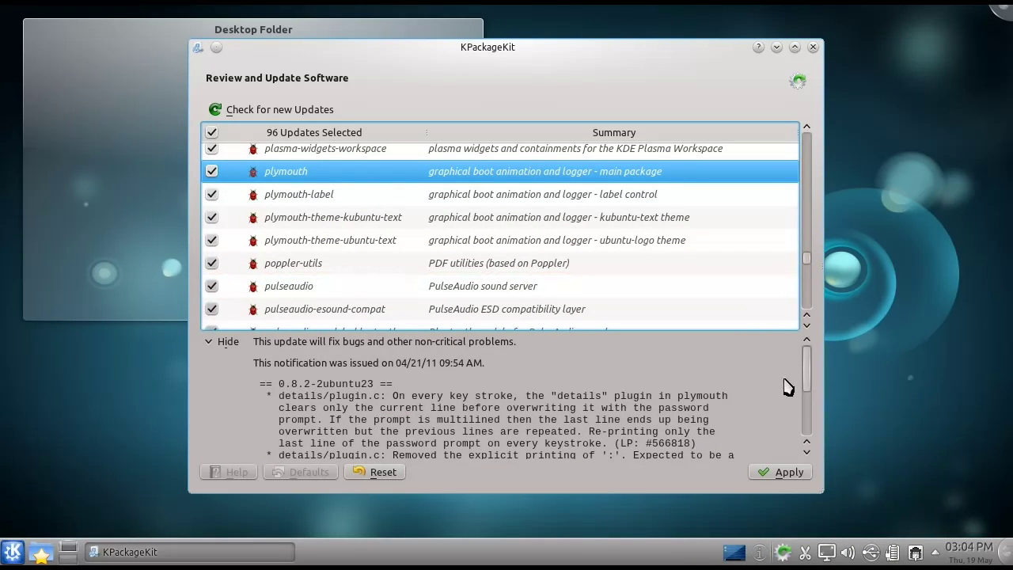
left_click_drag(812, 389, 807, 450)
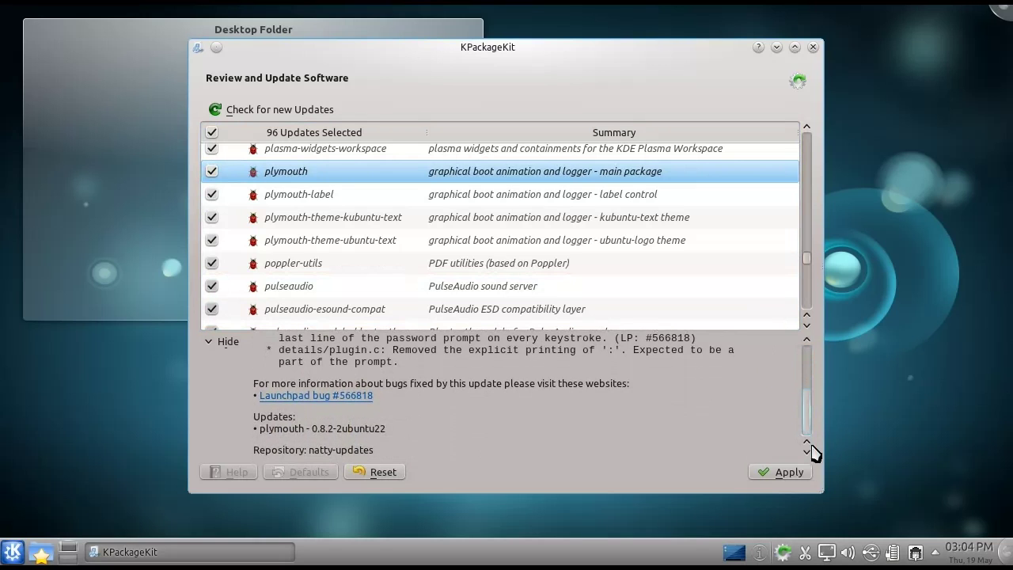
Scroll further down and read the quassel update's details
left_click(807, 294)
scroll(807, 285, "down", 1)
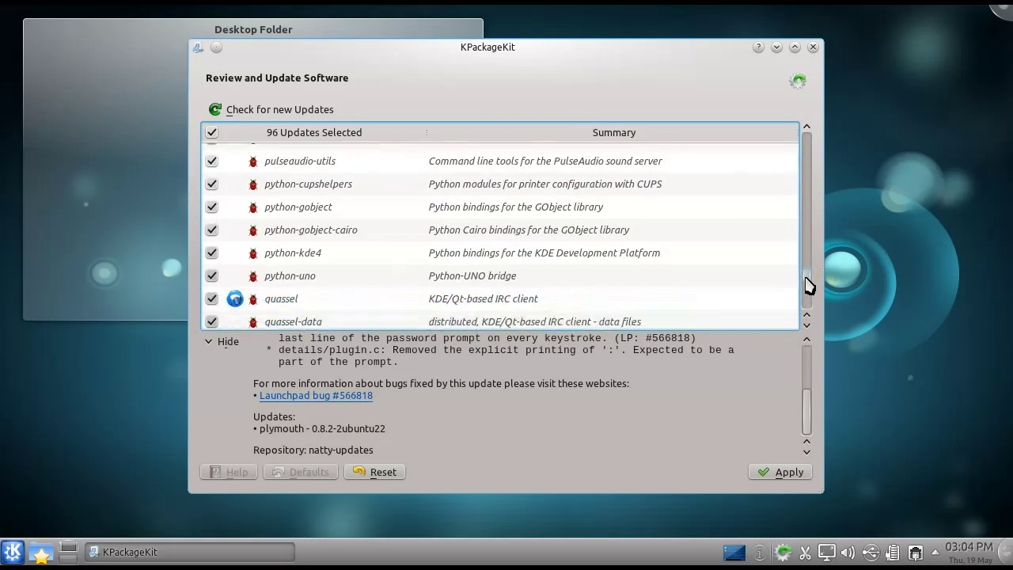
left_click(775, 285)
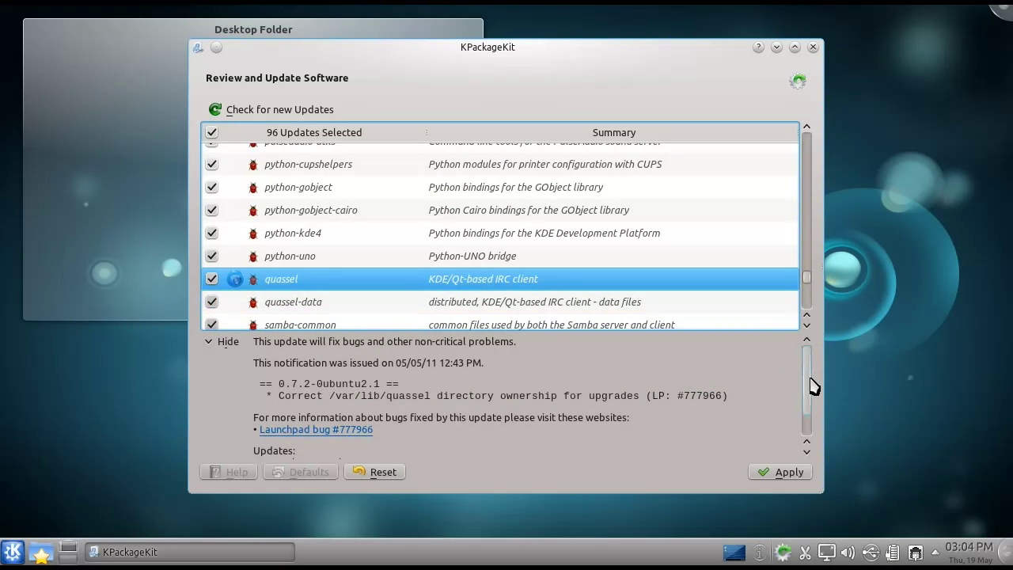
left_click_drag(814, 385, 818, 412)
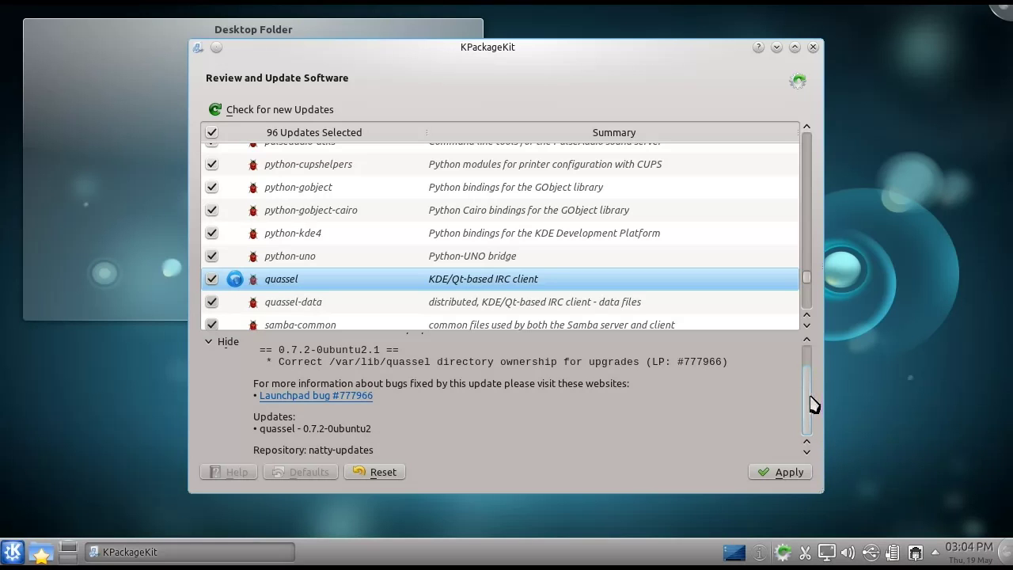
left_click(629, 279)
mouse_move(815, 411)
left_mouse_down()
mouse_move(811, 380)
mouse_move(809, 409)
left_mouse_up()
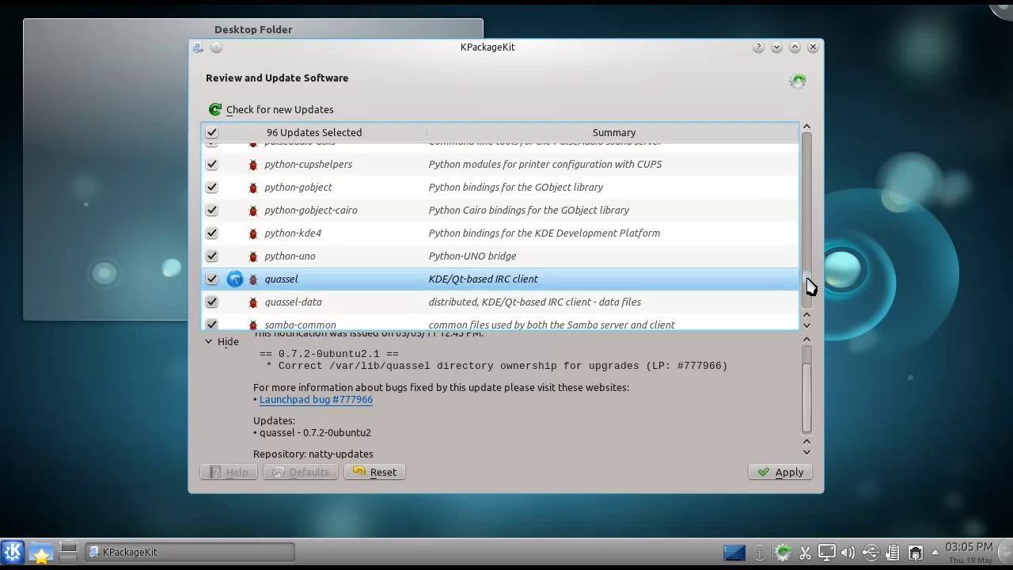
Read the systemsettings release notes, scroll to the end, and check for new updates
left_click_drag(807, 278, 780, 283)
left_click(748, 245)
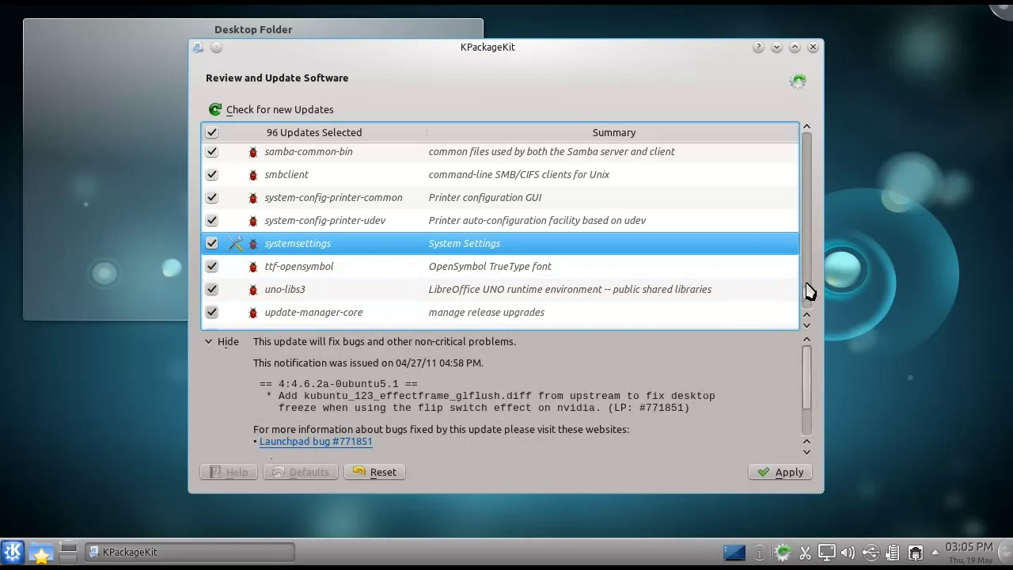
scroll(811, 299, "down", 2)
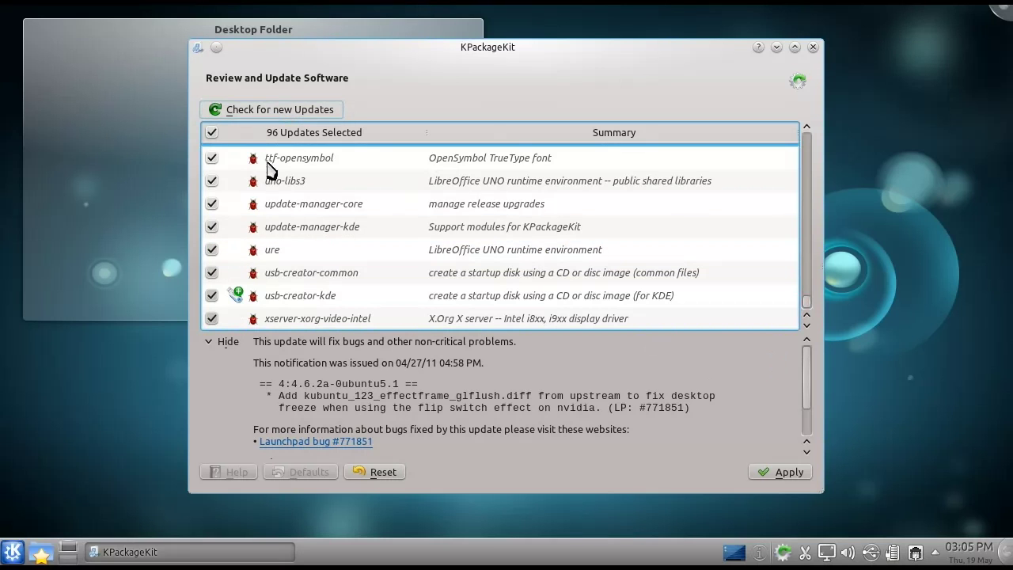
left_click(260, 115)
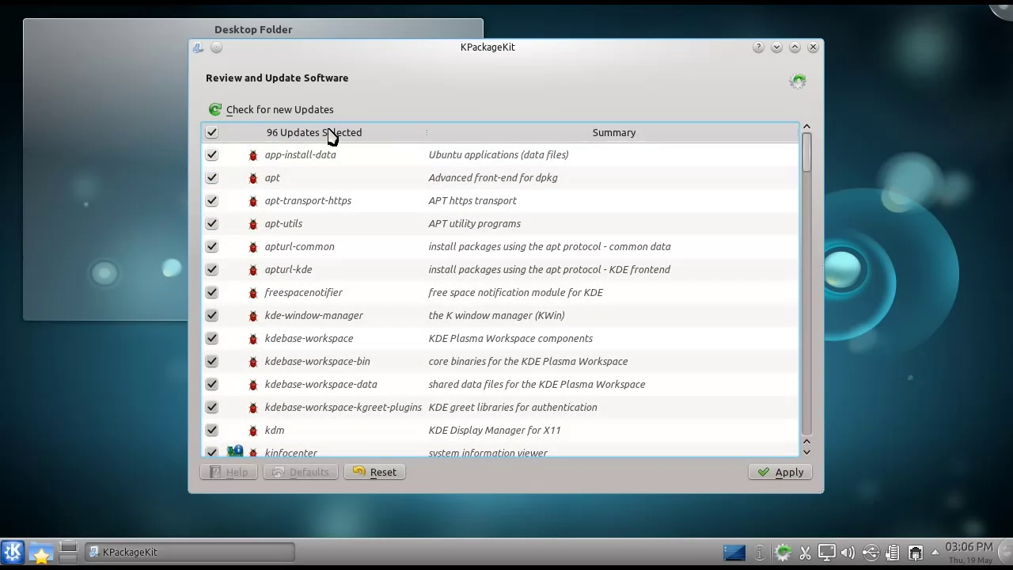
Toggle the select-all checkbox off and back on so all 96 updates stay selected
left_click(211, 133)
left_click(211, 133)
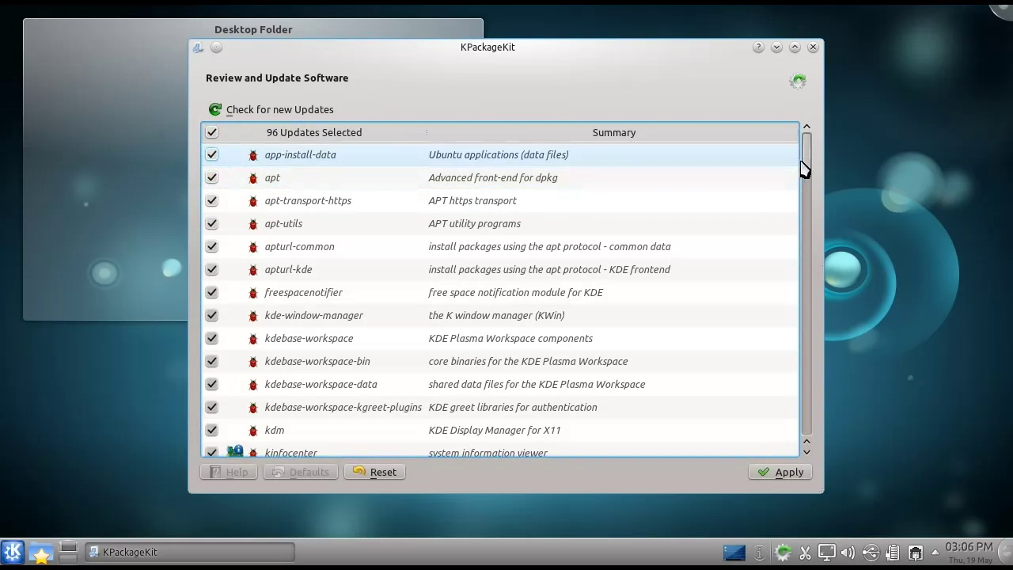
mouse_move(804, 167)
left_mouse_down()
mouse_move(832, 434)
mouse_move(814, 158)
left_mouse_up()
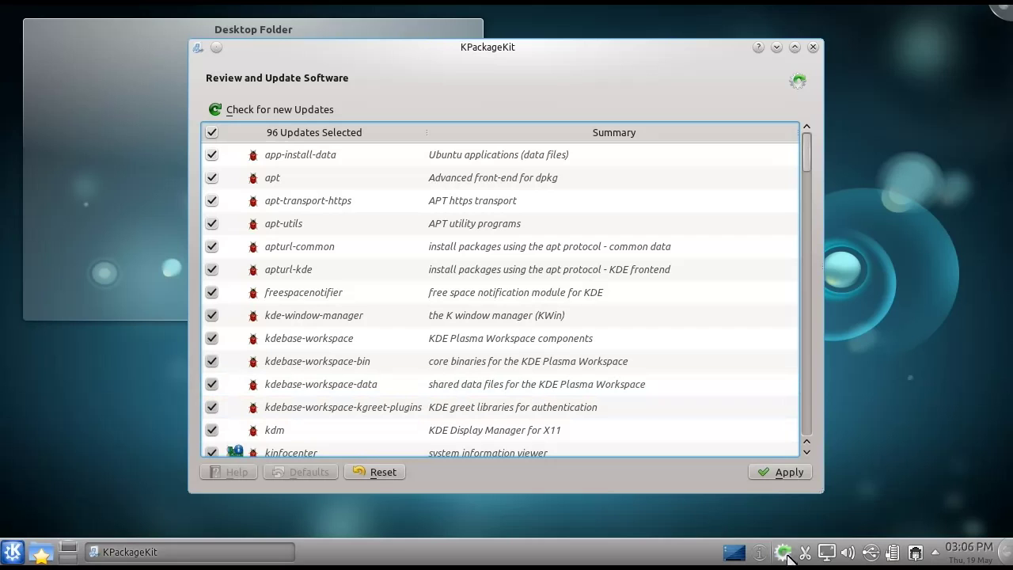
mouse_move(789, 558)
Apply the 96 selected updates and authorize the installation with the account password
left_click(798, 473)
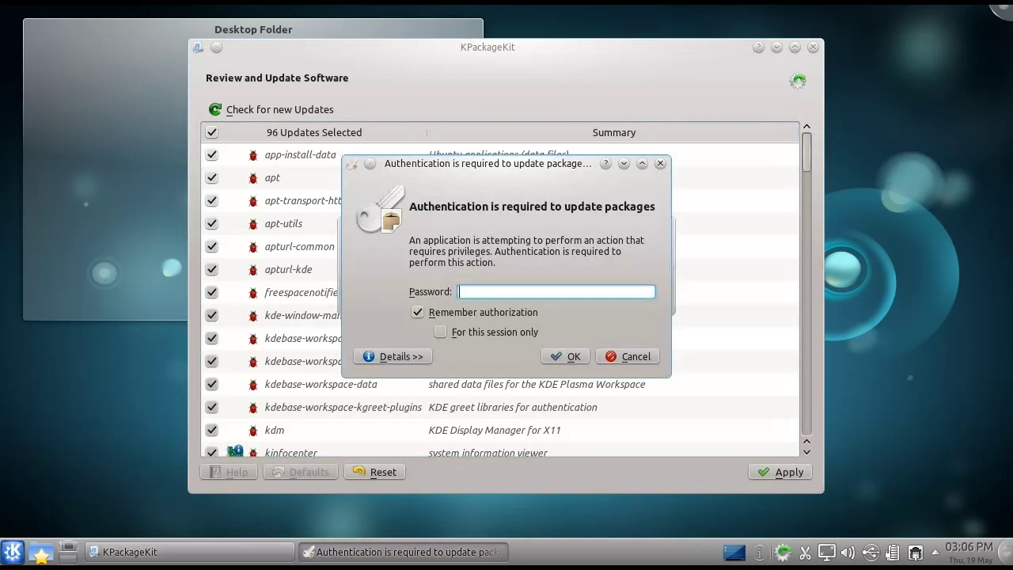
type("••••••••••")
key("Return")
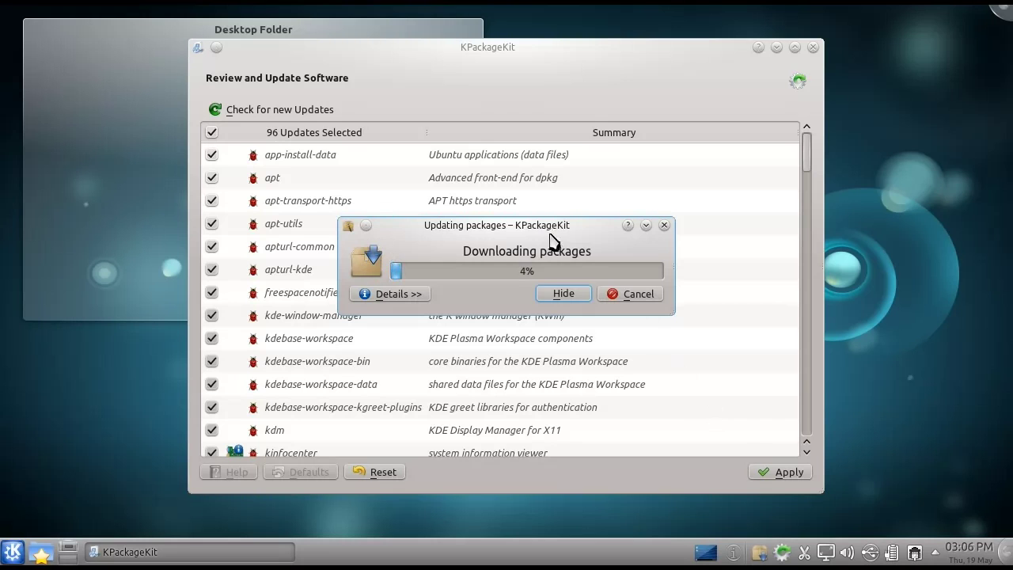
Reposition the Updating packages dialog and watch the per-package downloads until they finish
left_click_drag(550, 229, 544, 119)
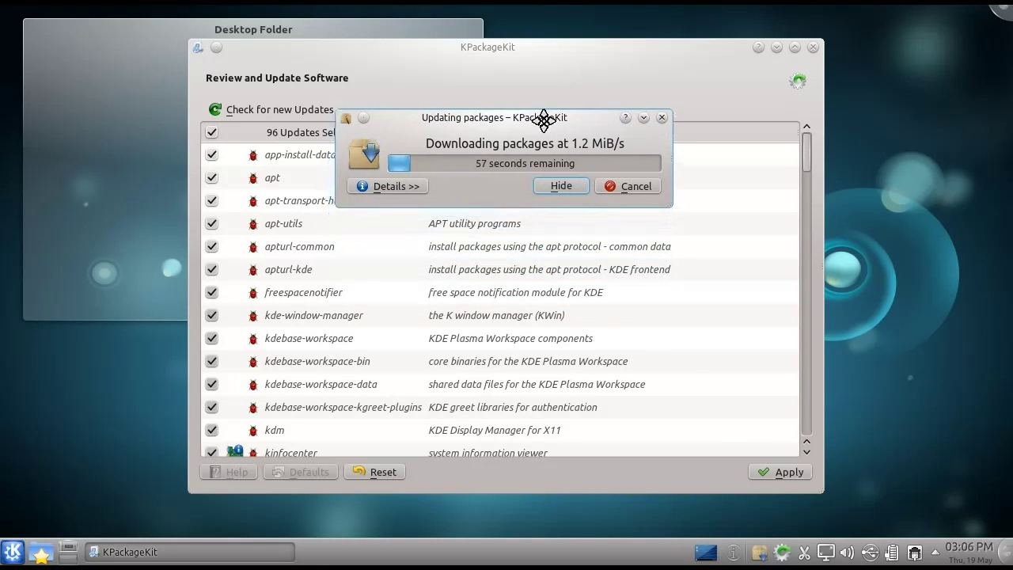
left_click(383, 186)
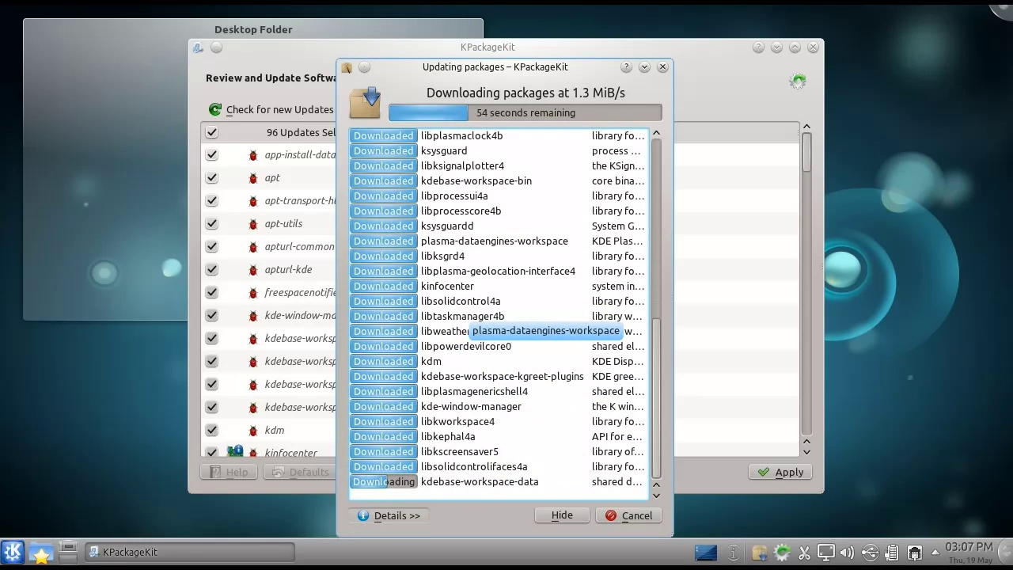
left_click(416, 519)
left_click_drag(515, 19, 510, 205)
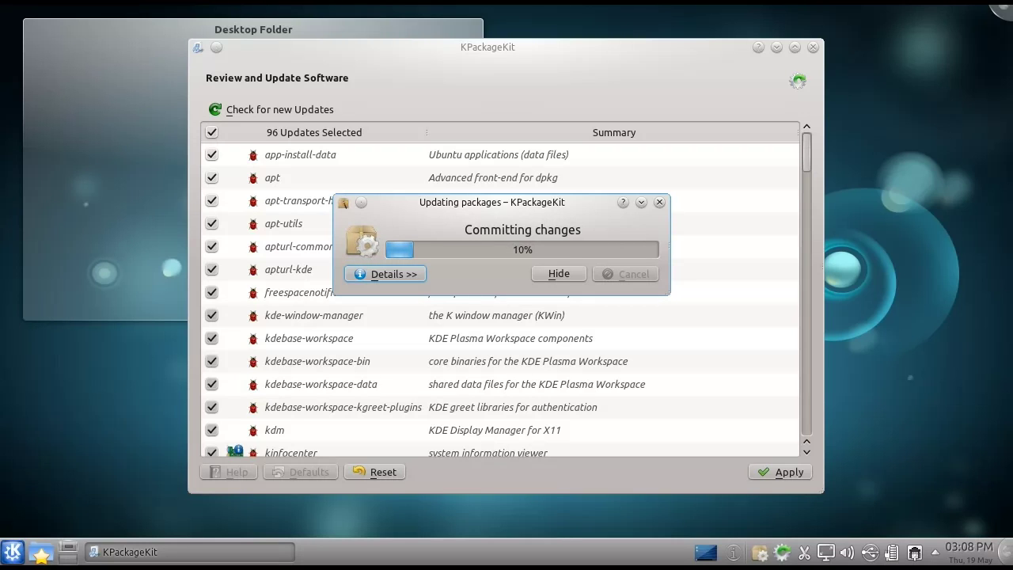
Expand and collapse the installation details while the updates finish installing
left_click(390, 274)
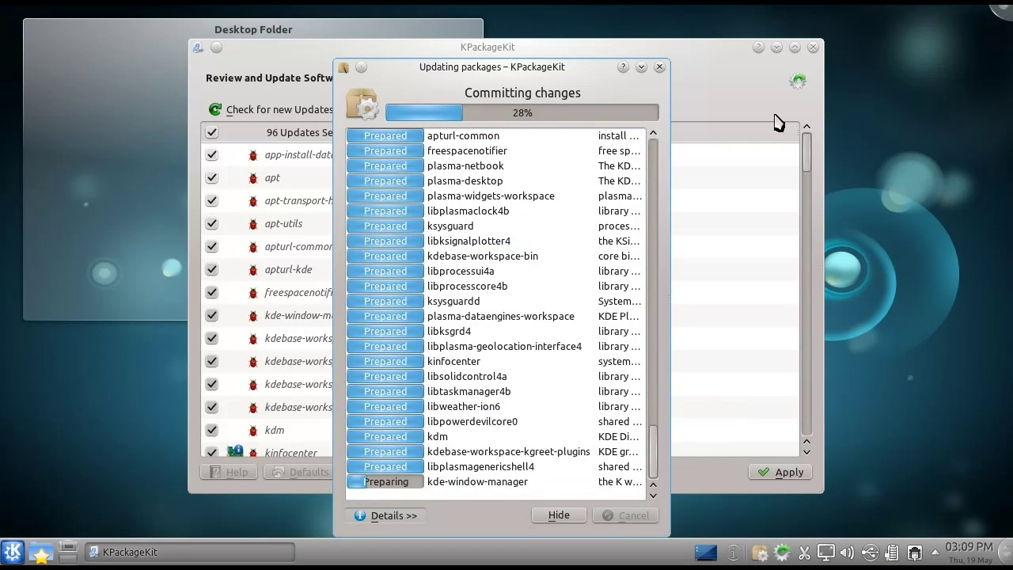
left_click(413, 519)
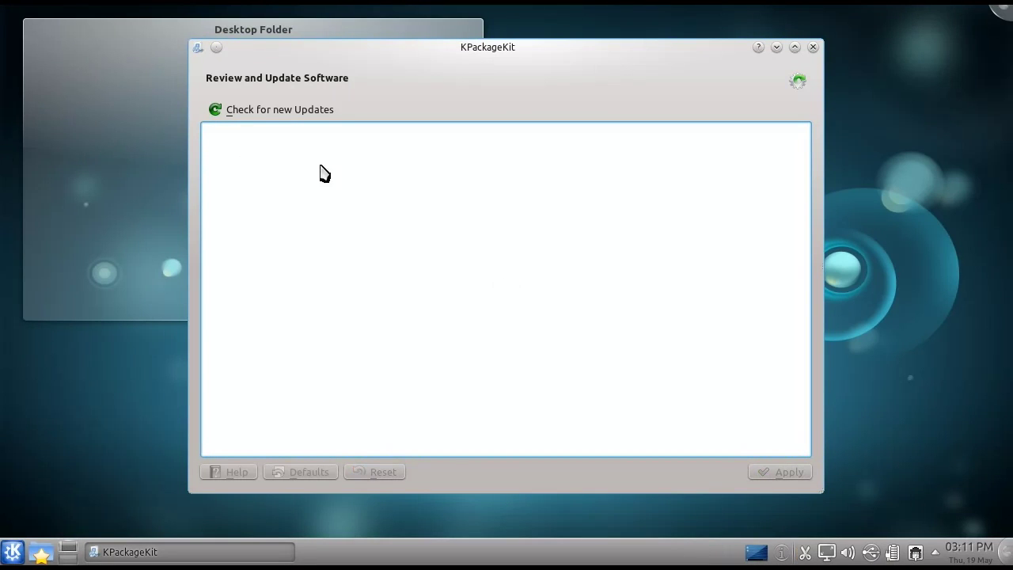
Close the empty KPackageKit update window
left_click(813, 47)
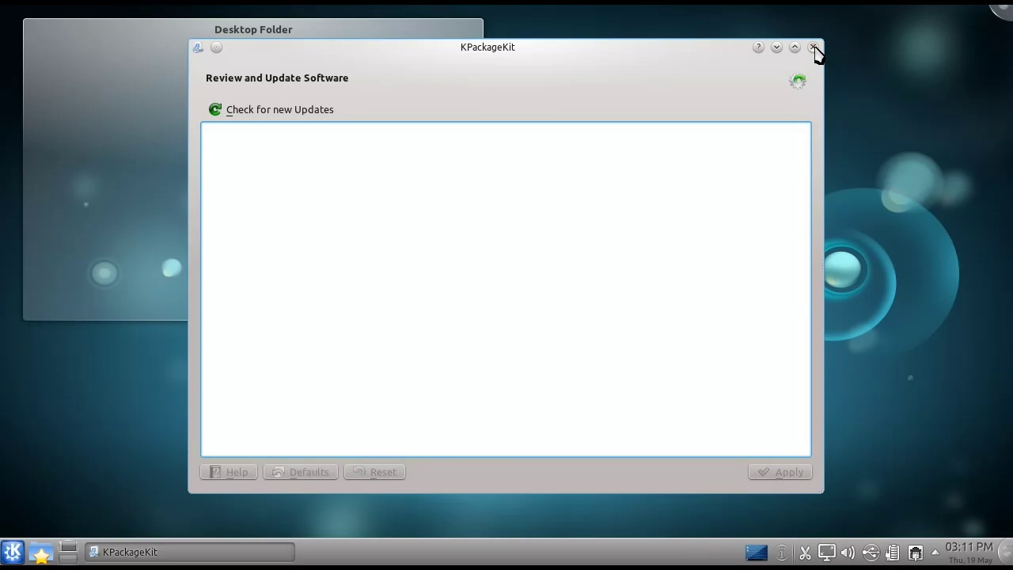